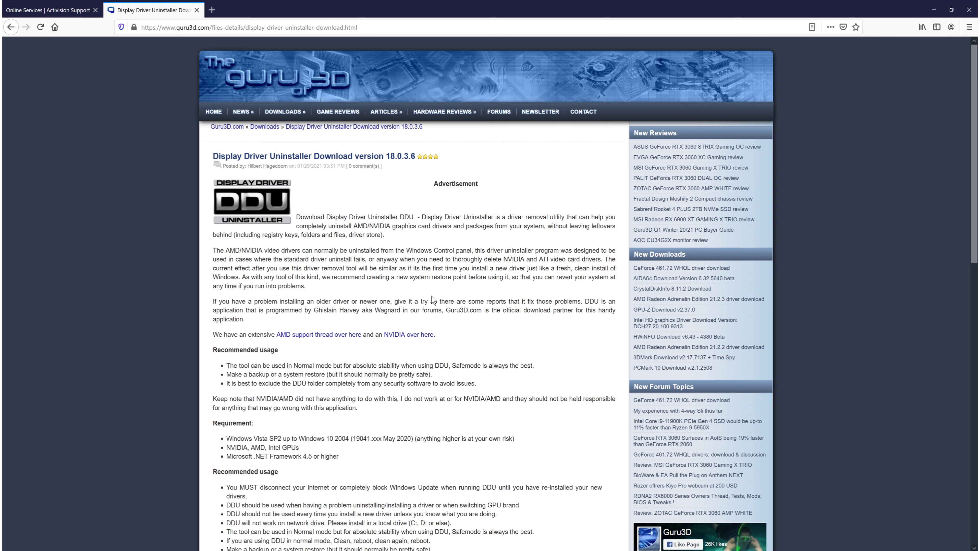
Scroll down the Guru3D Display Driver Uninstaller page to view the program screenshot.
scroll(433, 300, "down", 9)
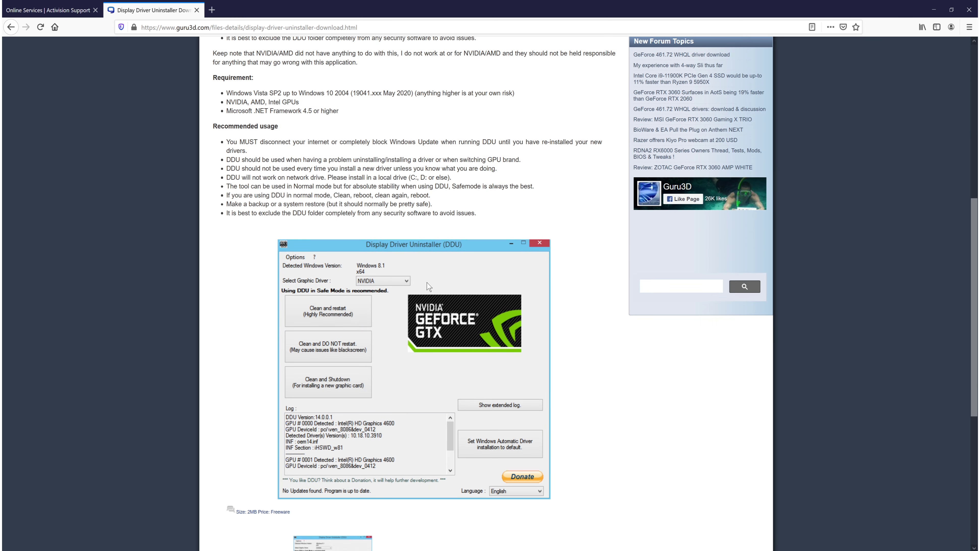
scroll(429, 287, "down", 3)
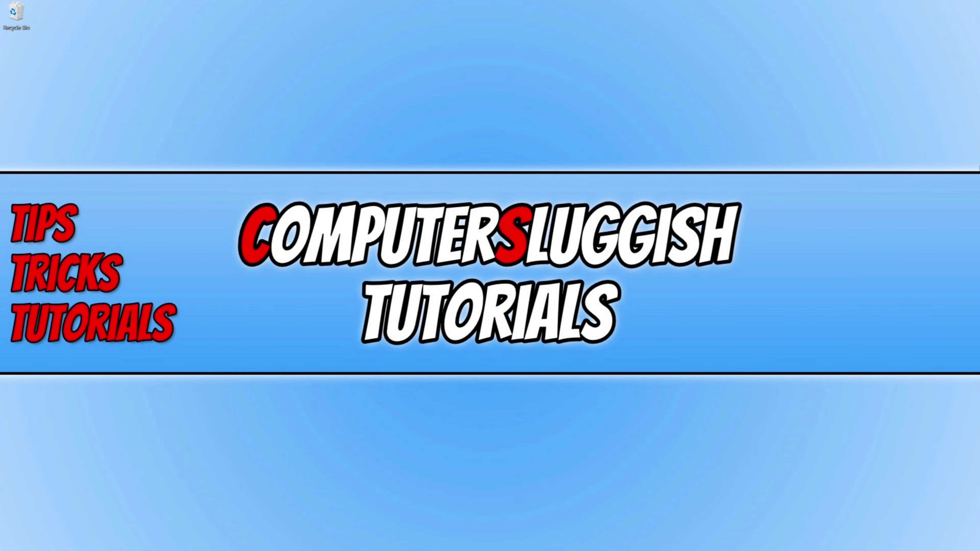
Search the Start menu for 'call' and open Call of Duty Black Ops Cold War's file location.
key("super")
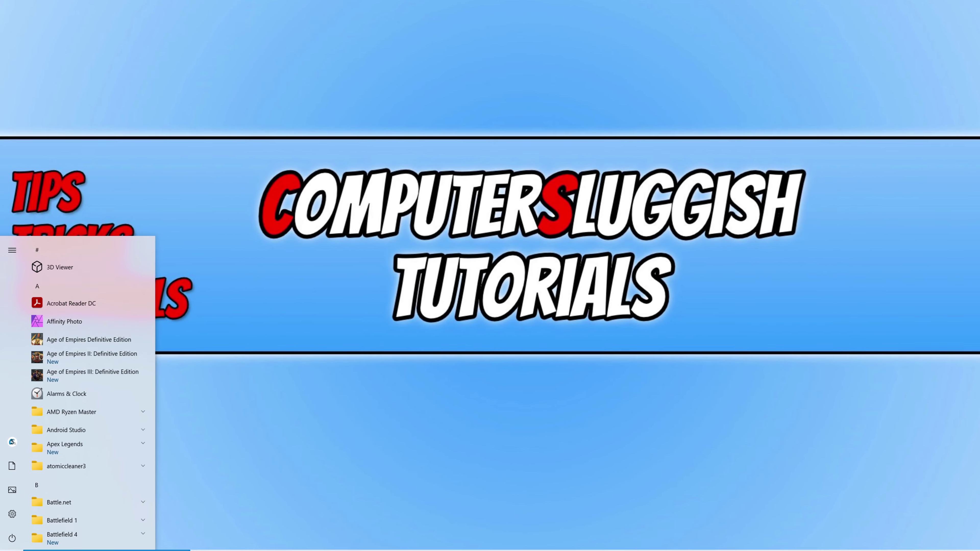
type("call")
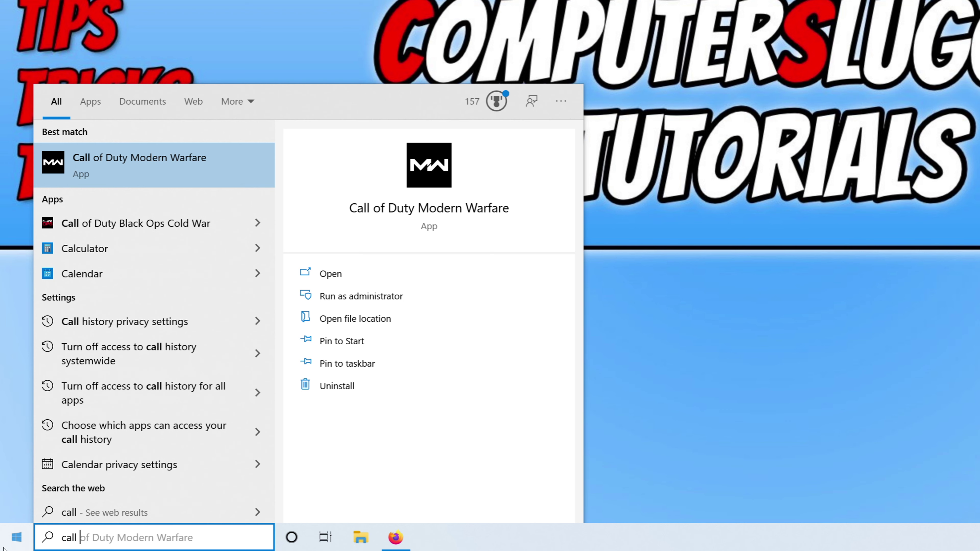
left_click(256, 223)
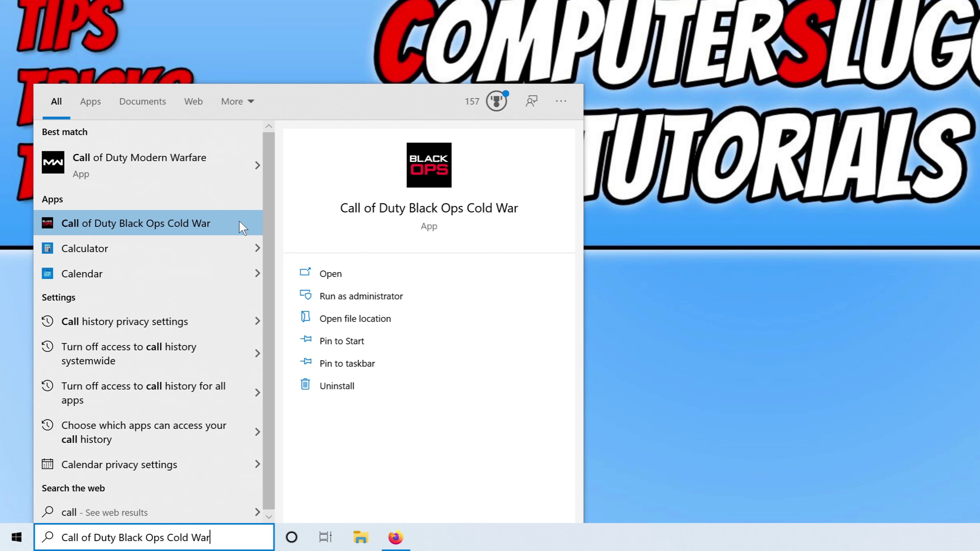
left_click(416, 316)
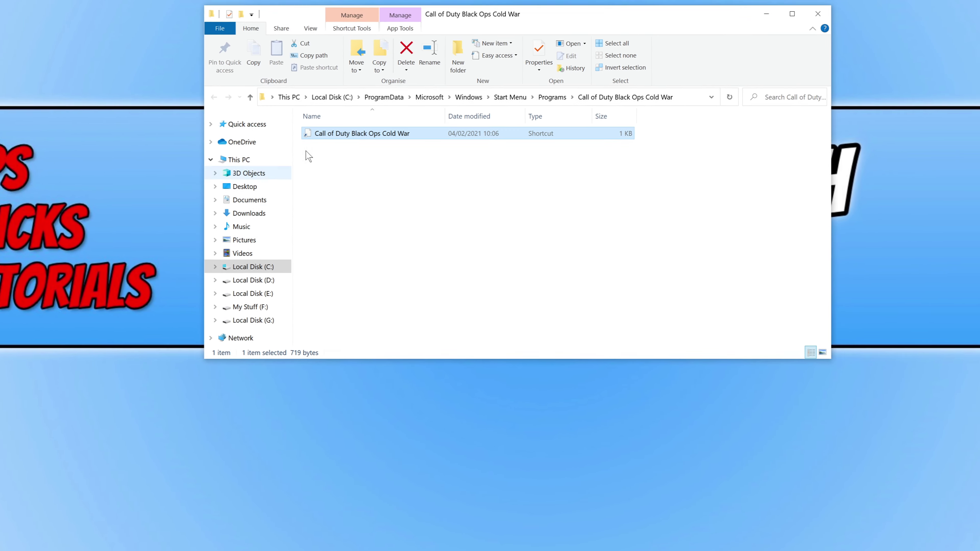
Tick 'Run this program as an administrator' in the Cold War shortcut's Compatibility properties and apply.
right_click(342, 176)
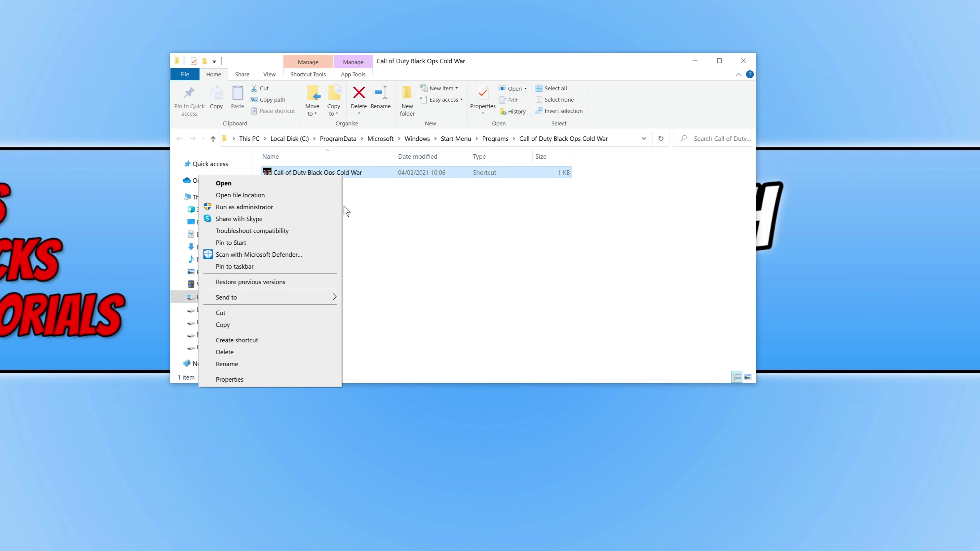
left_click(301, 384)
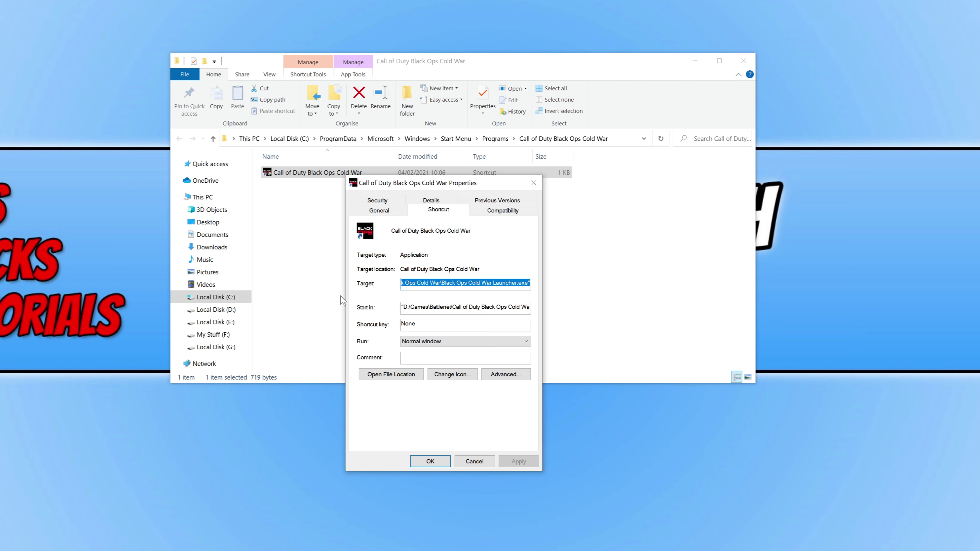
left_click(503, 212)
left_click_drag(505, 186, 478, 73)
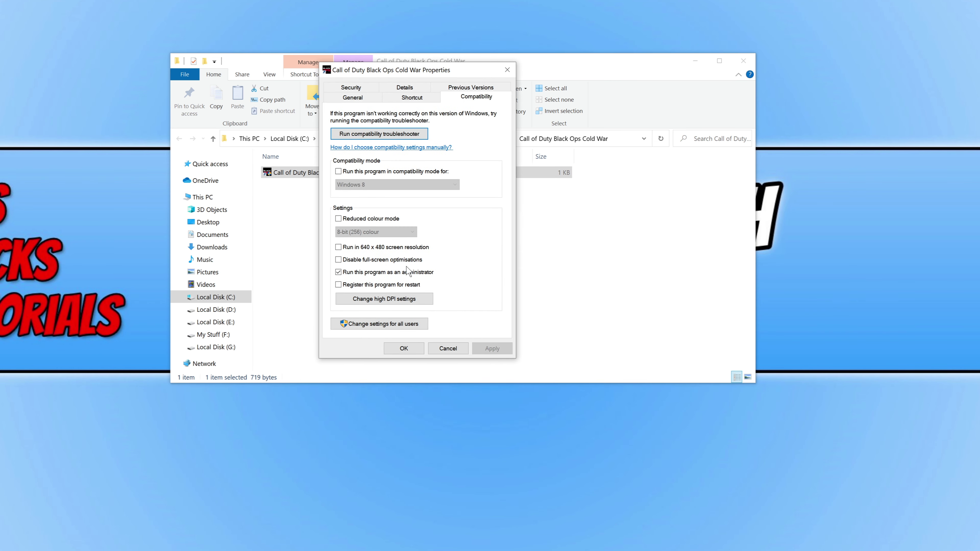
left_click(376, 273)
left_click(377, 275)
left_click(506, 352)
left_click(409, 354)
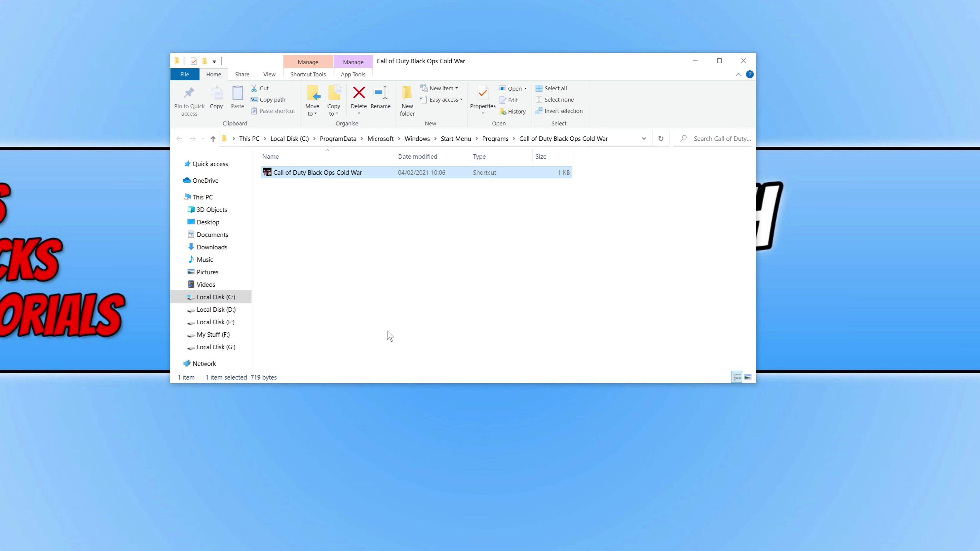
Override the Cold War shortcut's high DPI scaling, performed by System (Enhanced), and save.
right_click(306, 172)
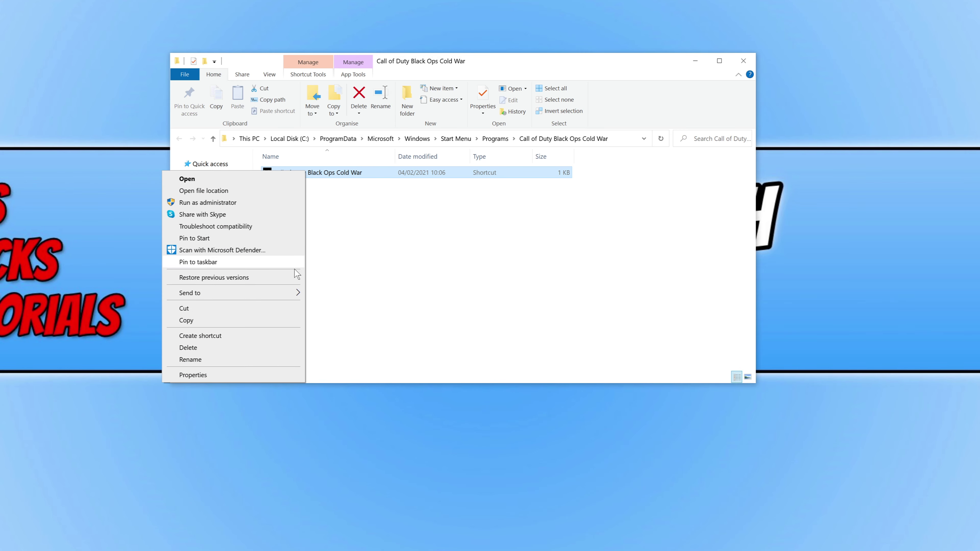
left_click(282, 377)
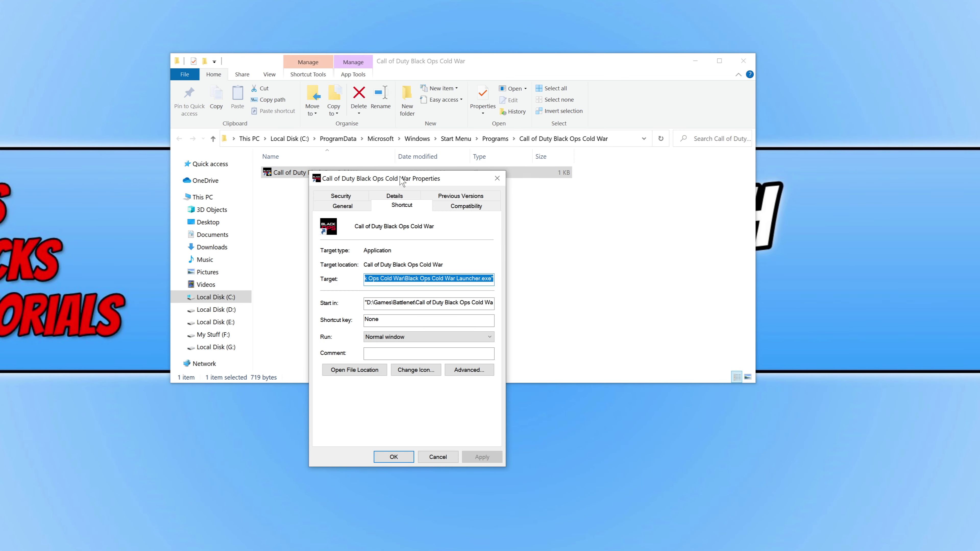
left_click_drag(388, 179, 377, 105)
left_click(454, 135)
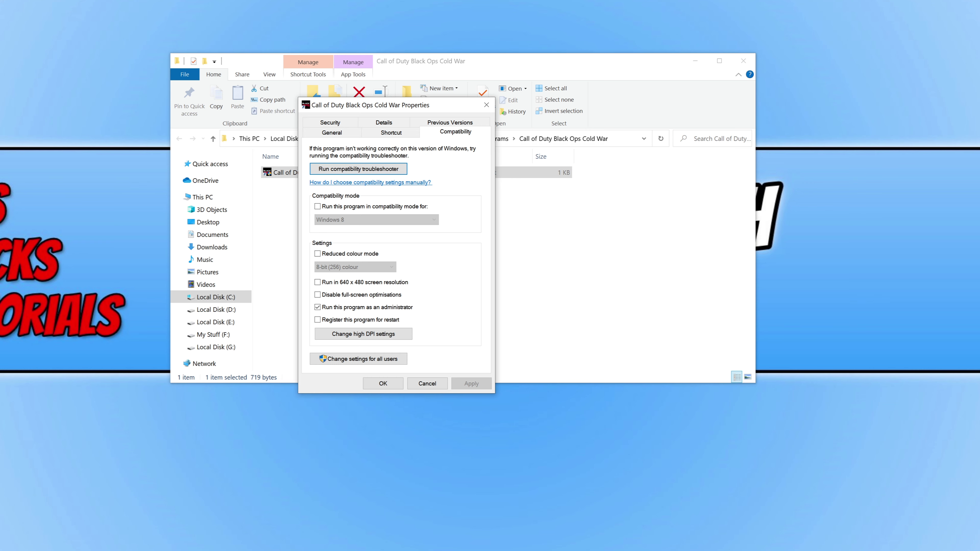
left_click(397, 335)
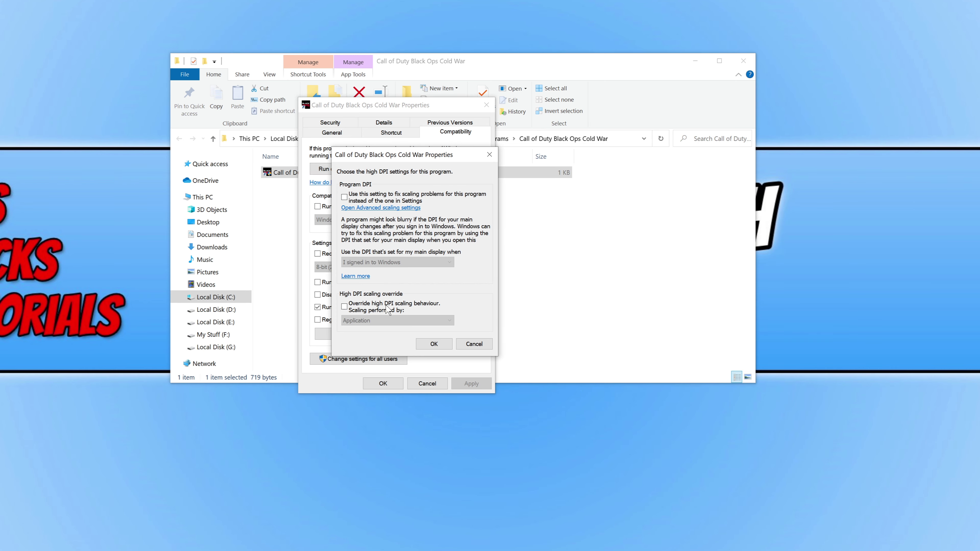
left_click(379, 311)
left_click(388, 321)
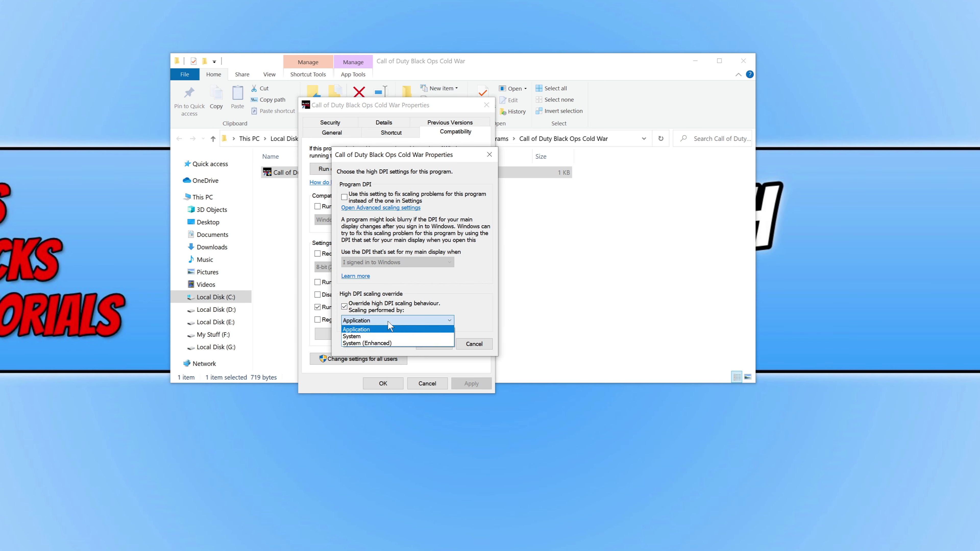
left_click(386, 343)
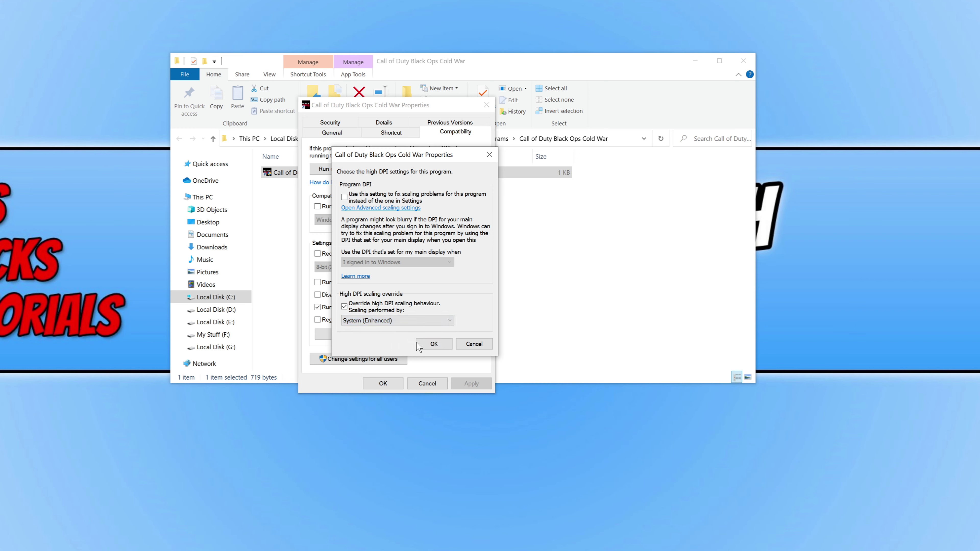
left_click(429, 343)
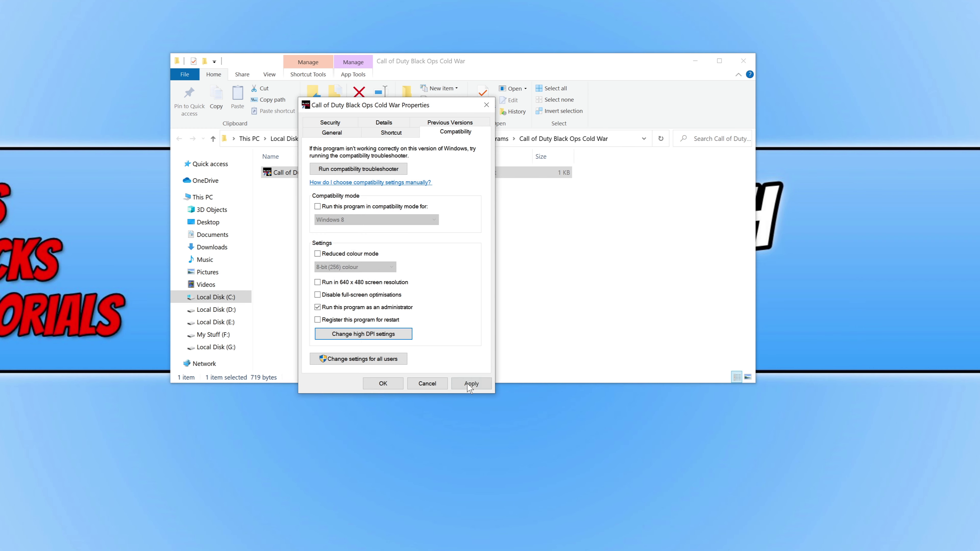
left_click(398, 385)
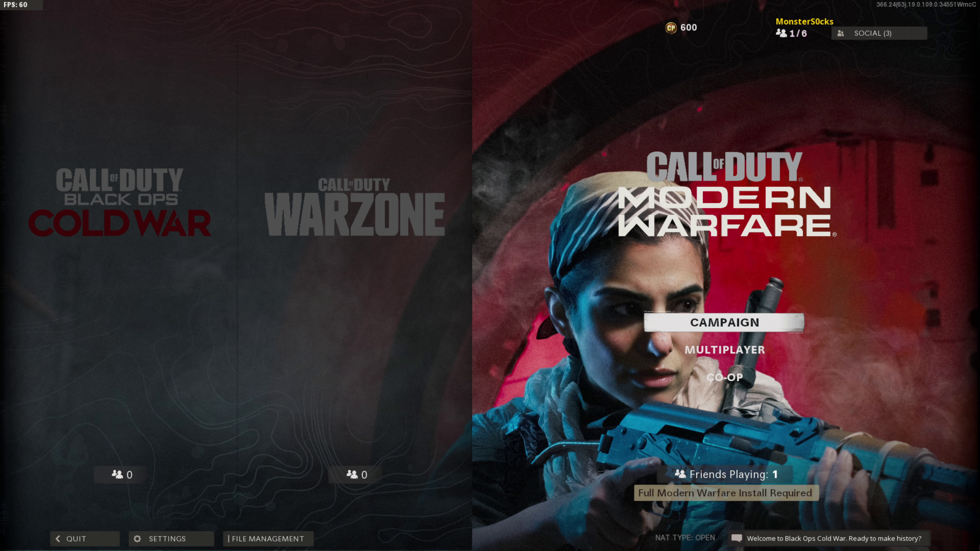
Open Cold War's Graphics settings and leave Display Resolution at 1920x1080.
key("Left")
key("Left")
left_click(151, 541)
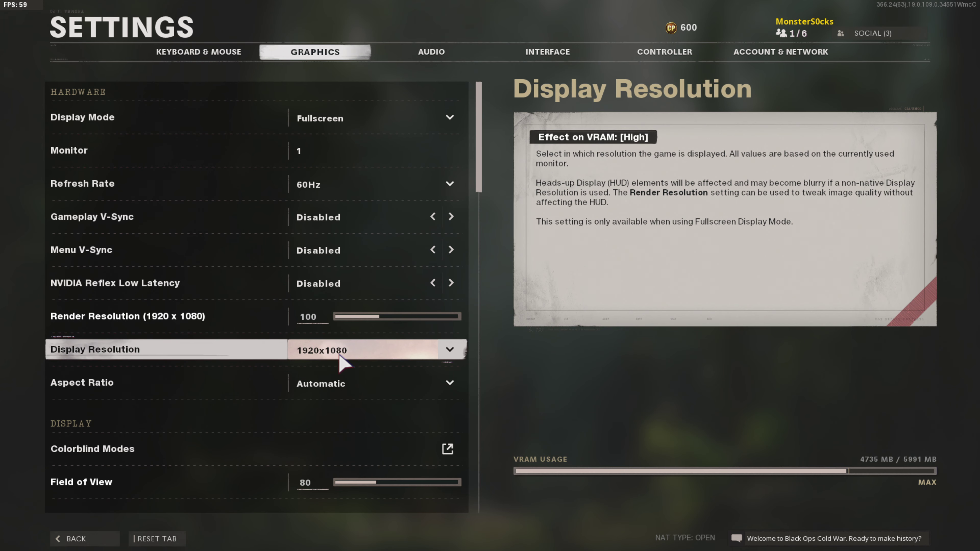
left_click(357, 357)
left_click_drag(459, 386, 456, 489)
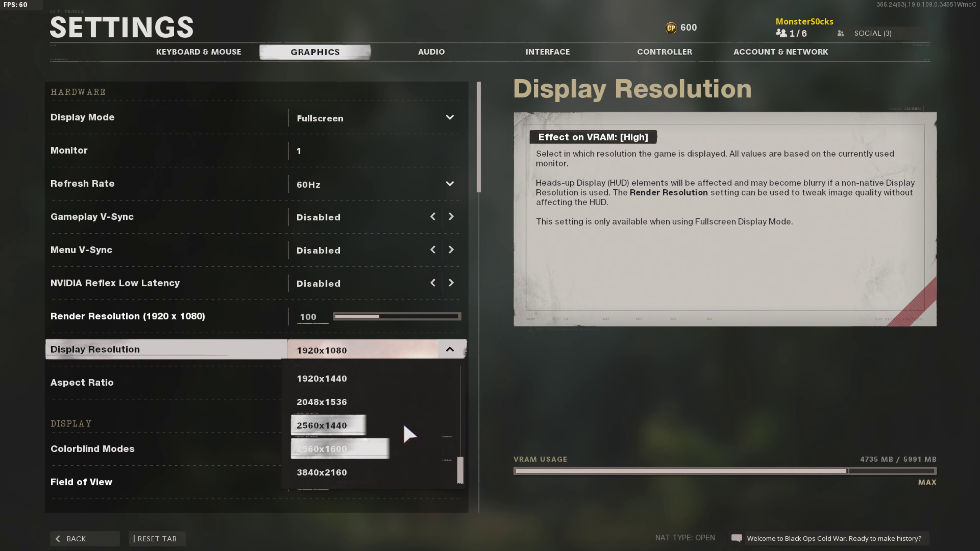
scroll(409, 435, "up", 3)
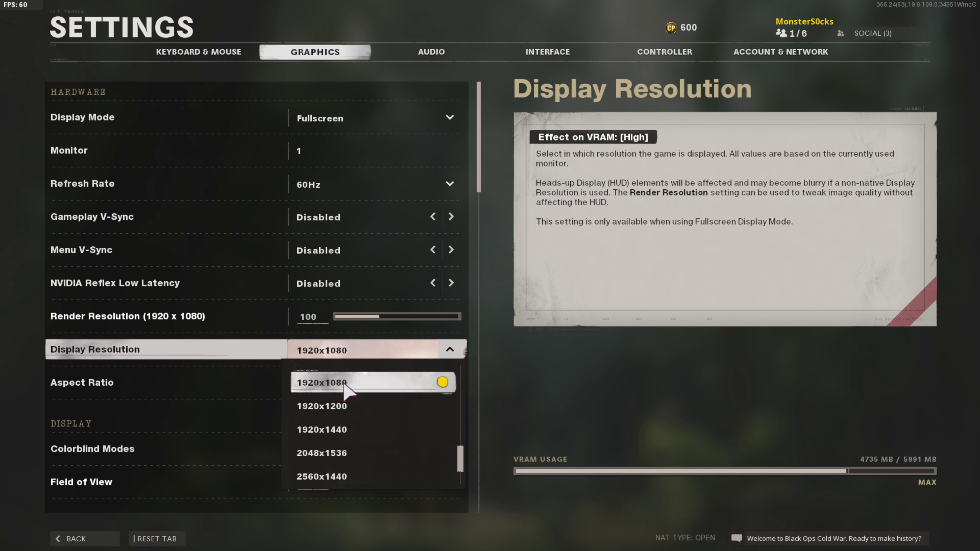
left_click(450, 349)
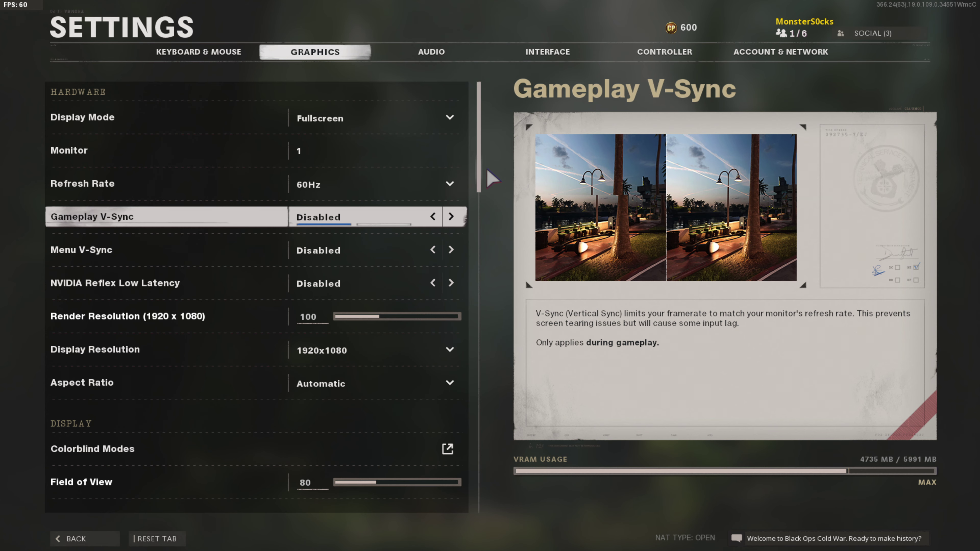
Change Framerate Limit from Unlimited to Custom with a gameplay cap of 95.
scroll(478, 200, "down", 9)
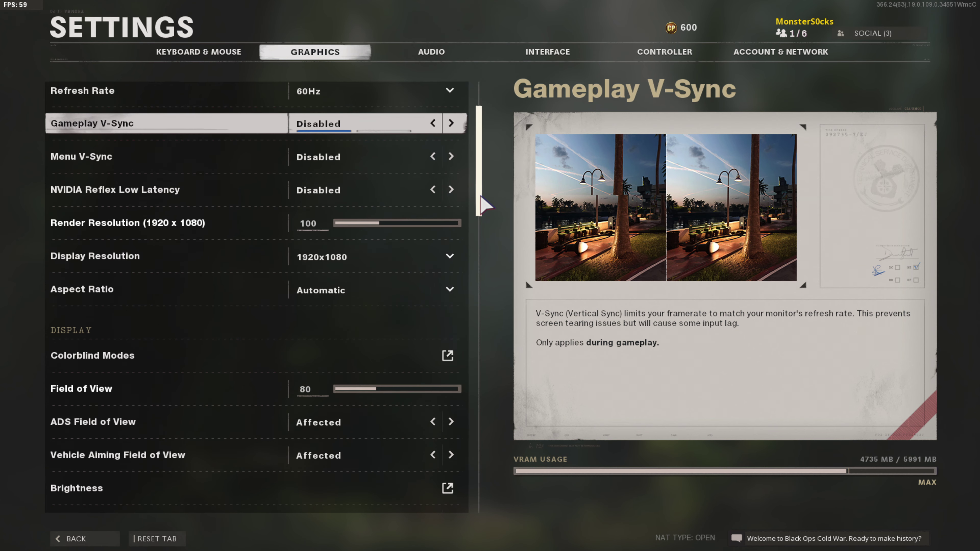
scroll(484, 257, "down", 2)
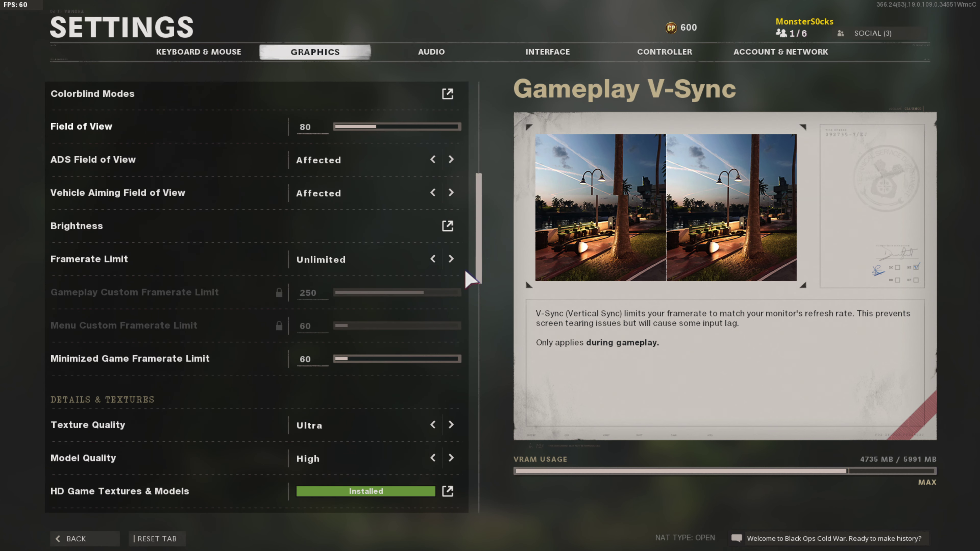
left_click(451, 259)
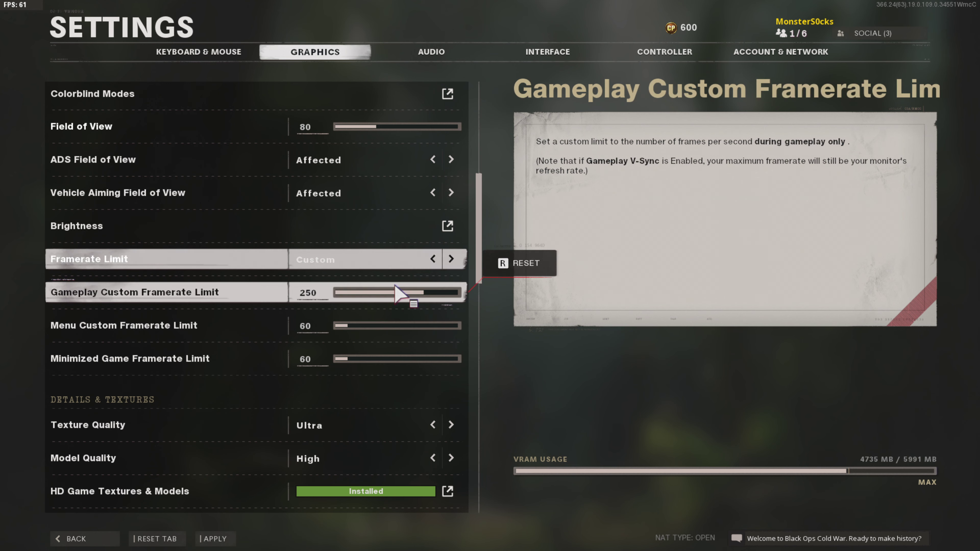
left_click_drag(371, 294, 349, 295)
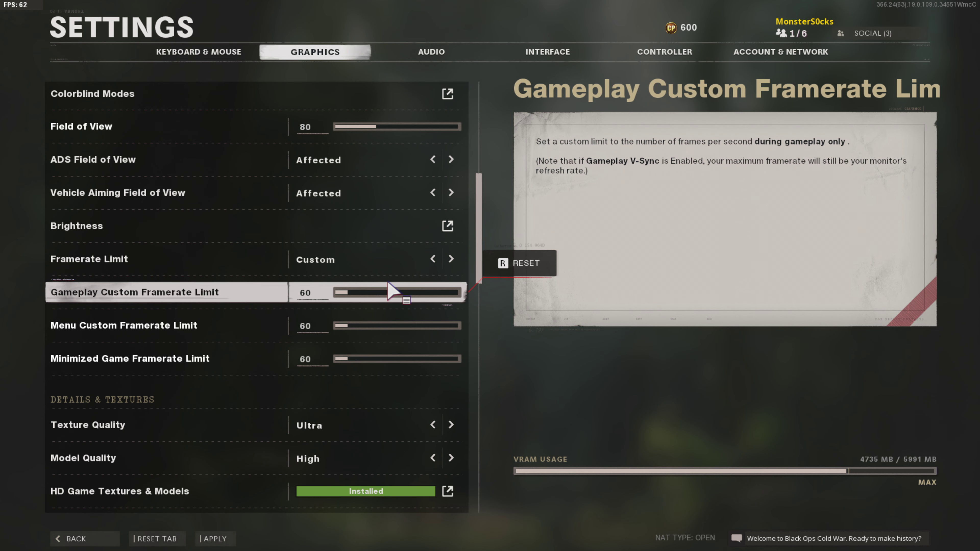
left_click(361, 296)
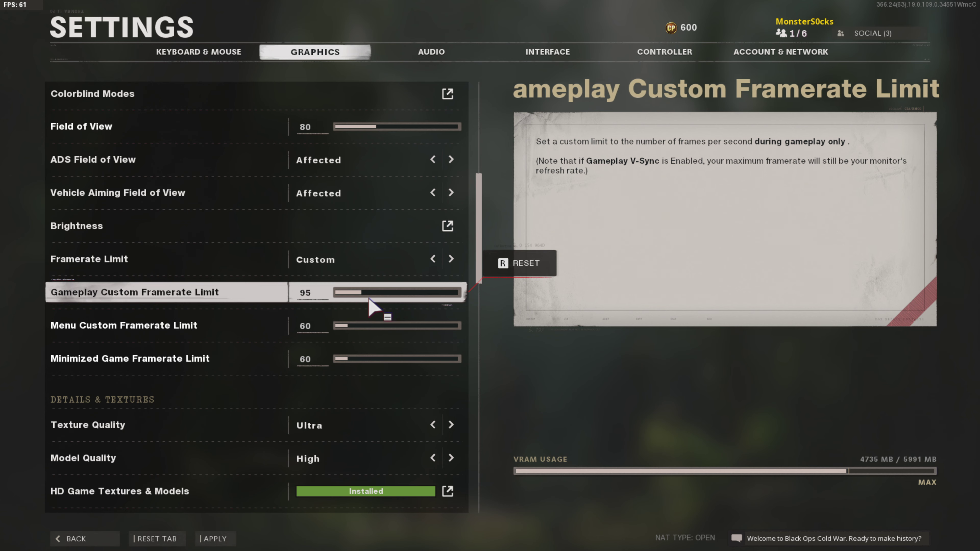
left_click_drag(483, 199, 481, 317)
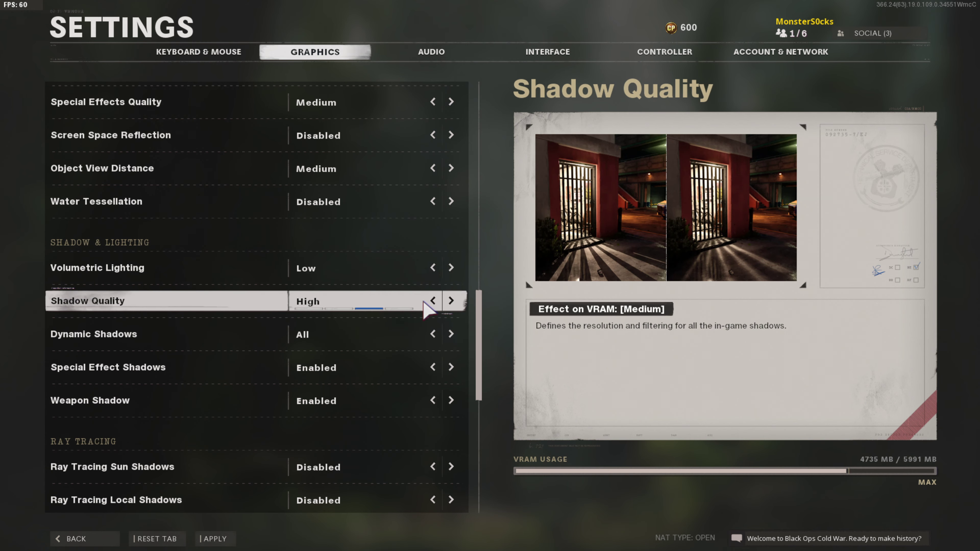
Drop Shadow Quality from High to Medium and check that Ray Tracing stays Disabled.
left_click(434, 300)
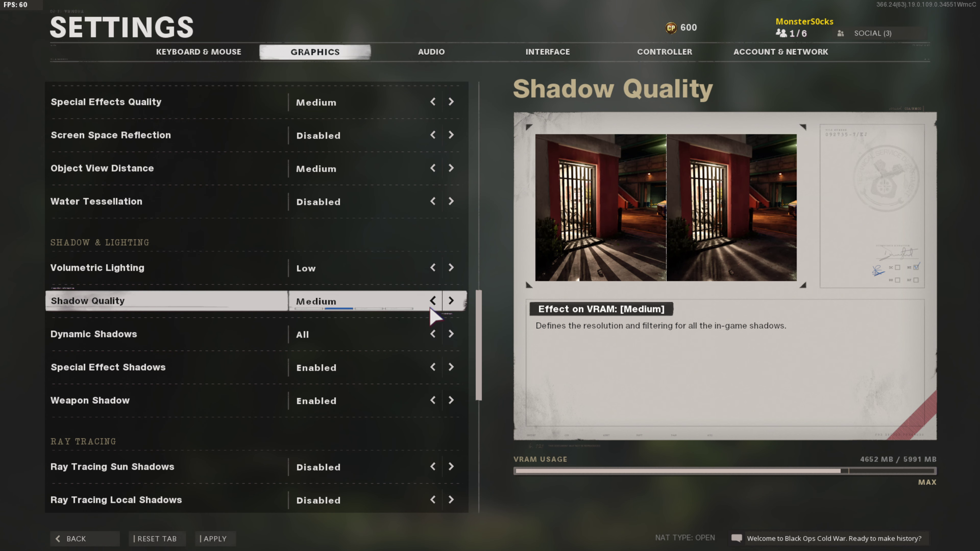
scroll(433, 326, "down", 3)
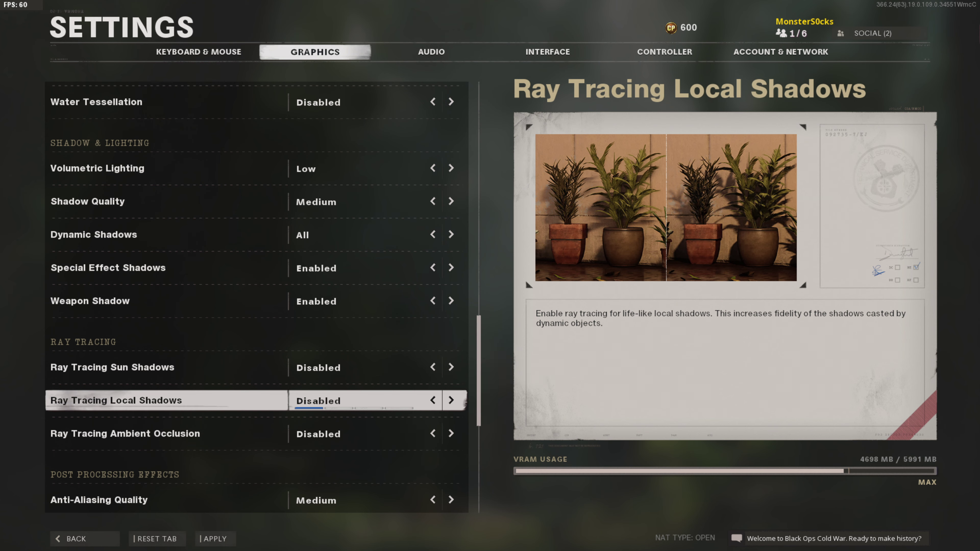
Discard unsaved graphics changes and set Packet Loss and Server Latency to Widget Shown.
left_click(790, 56)
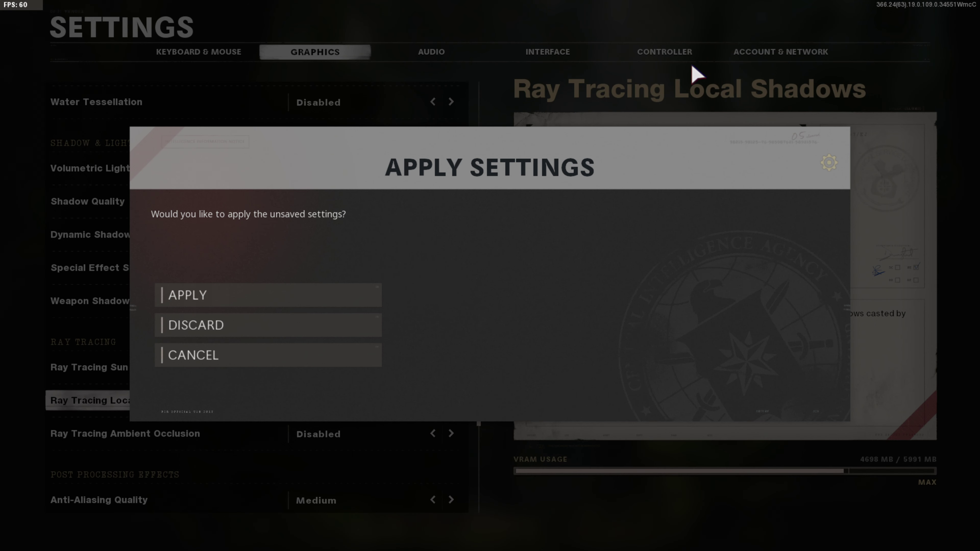
left_click(212, 329)
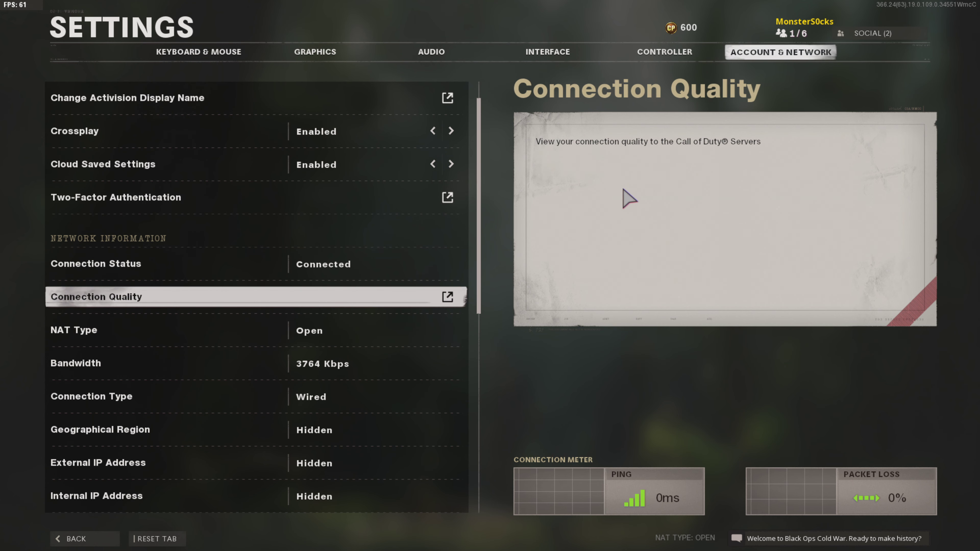
scroll(432, 301, "down", 2)
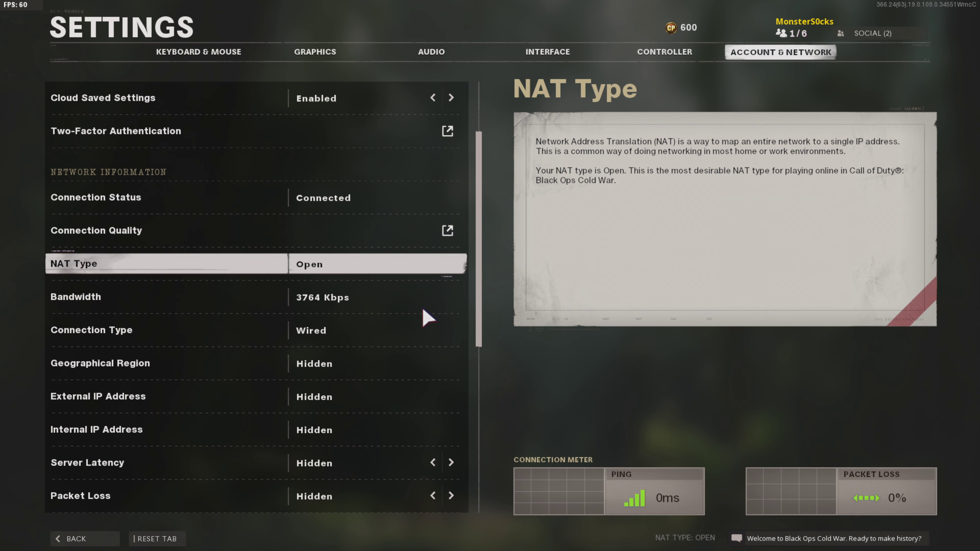
scroll(423, 309, "down", 1)
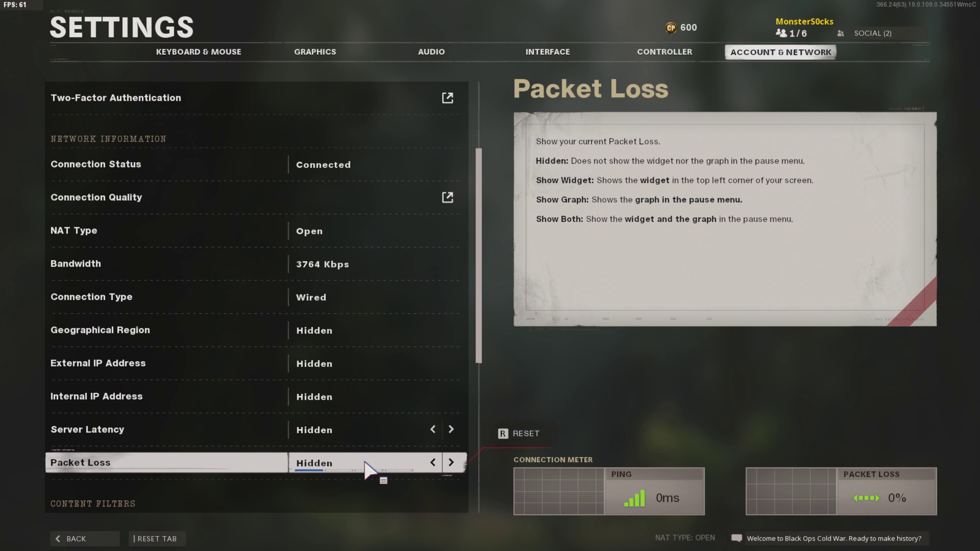
left_click(450, 463)
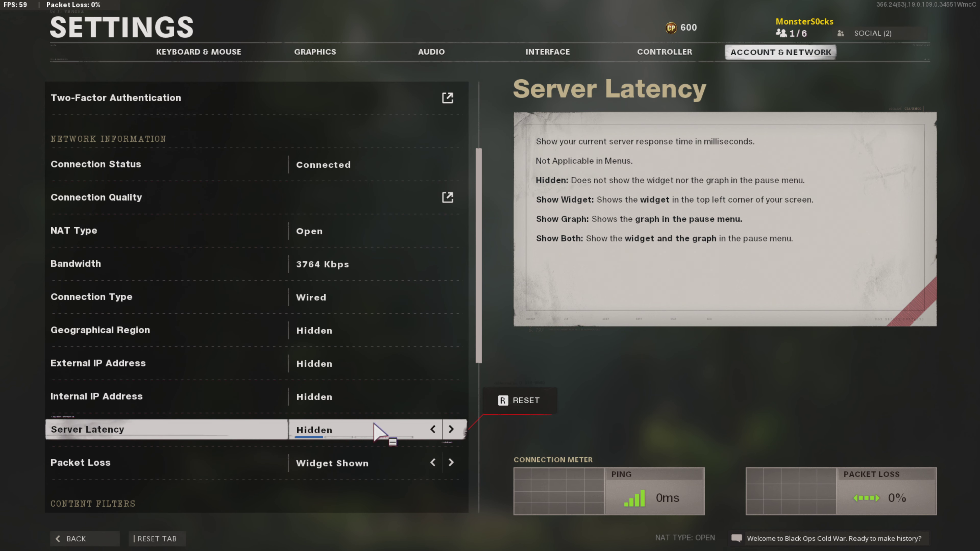
left_click(451, 430)
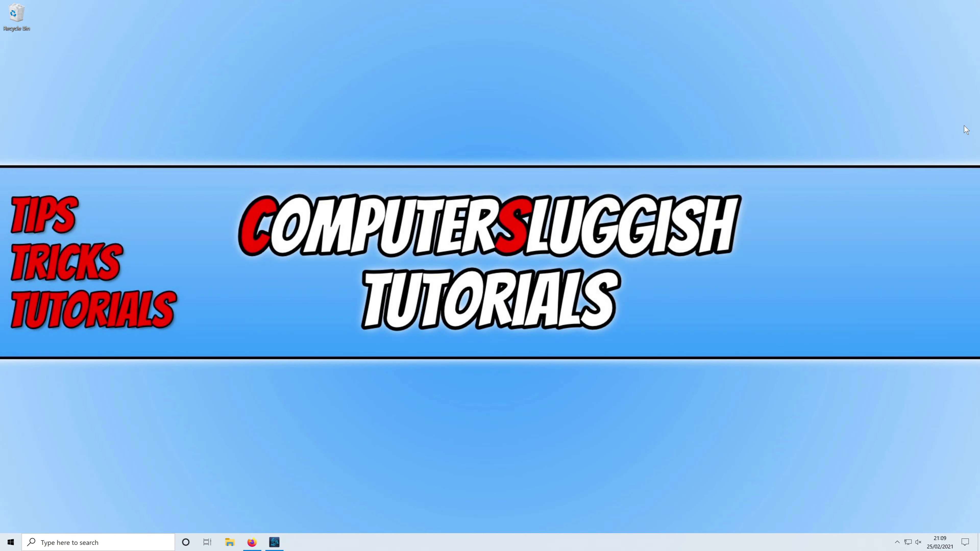
Confirm Activision Online Services lists all Black Ops Cold War platforms online, then minimise Firefox.
left_click(251, 543)
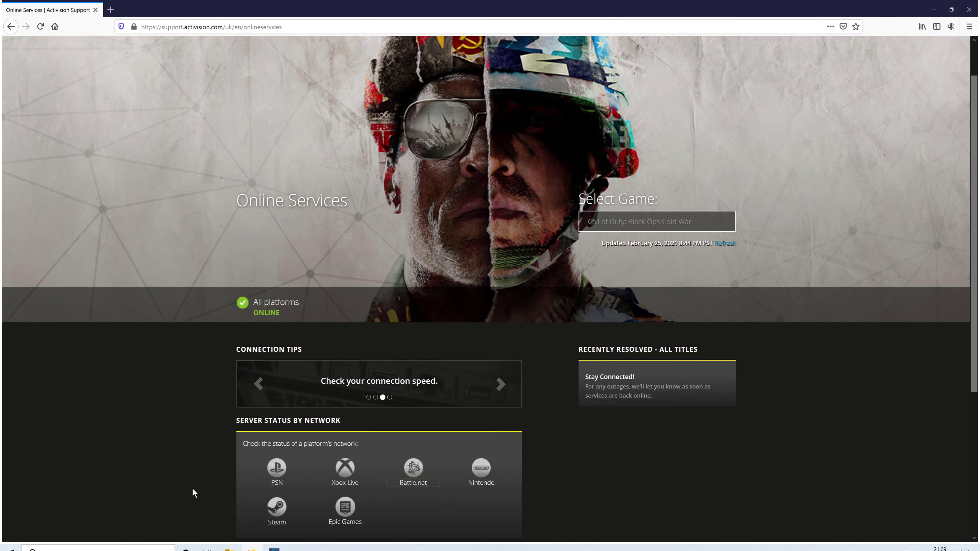
scroll(195, 498, "down", 2)
scroll(198, 508, "down", 2)
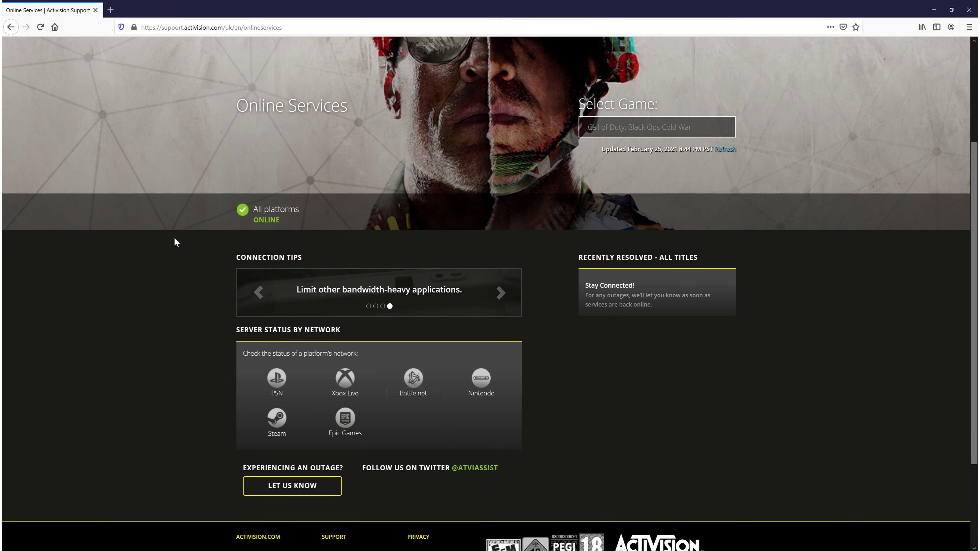
scroll(170, 354, "up", 4)
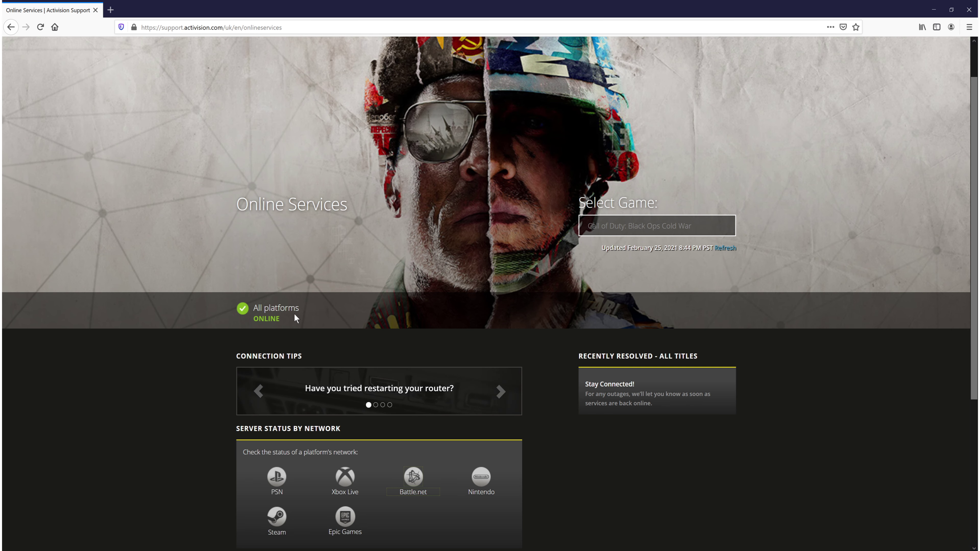
scroll(877, 351, "down", 4)
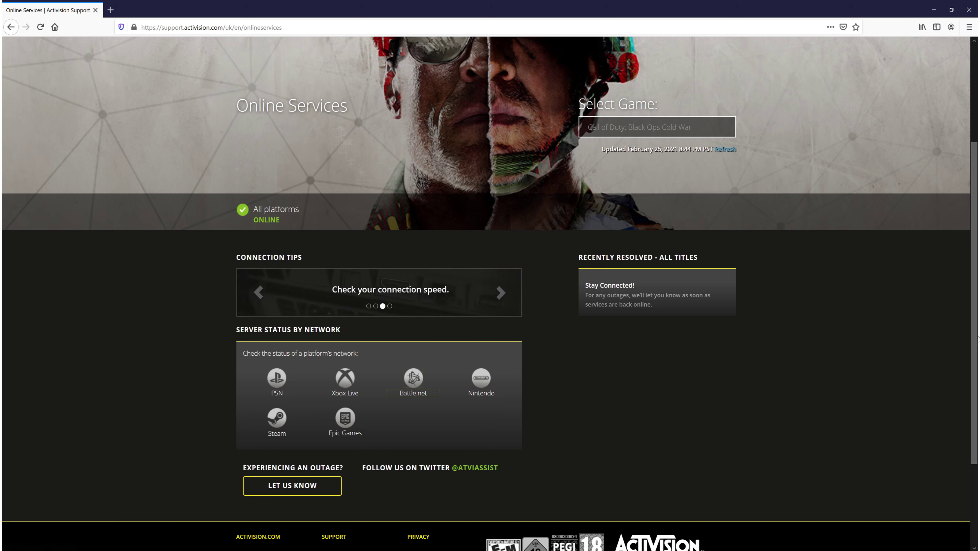
left_click(934, 9)
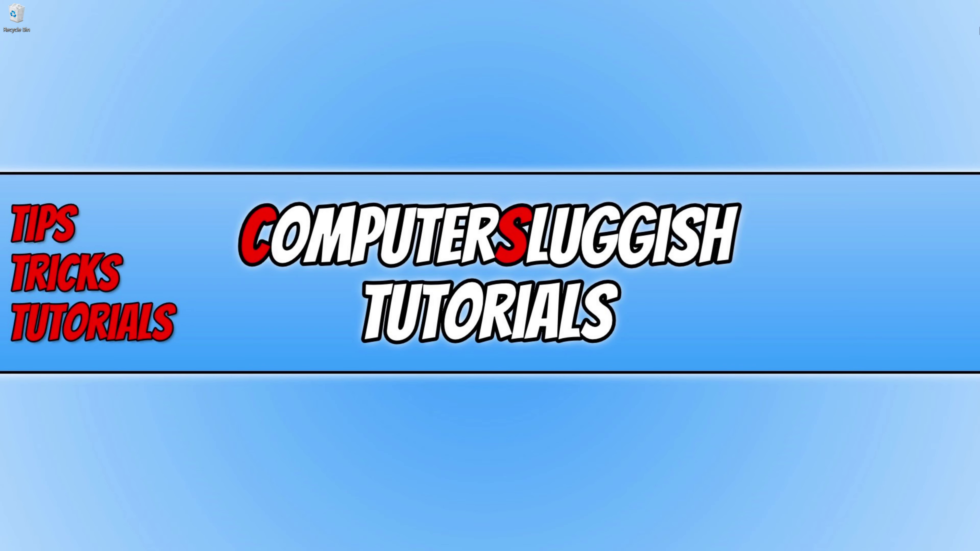
key("super")
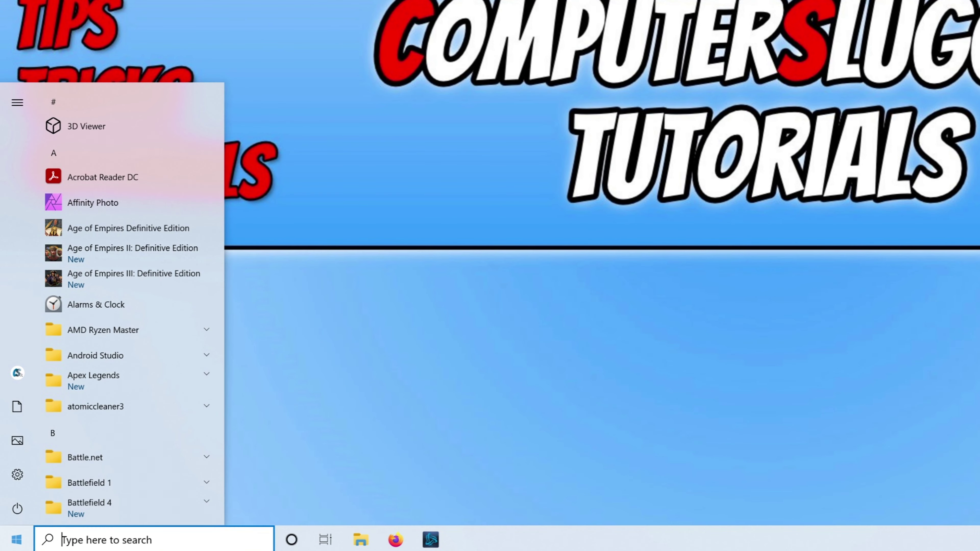
type("firewall")
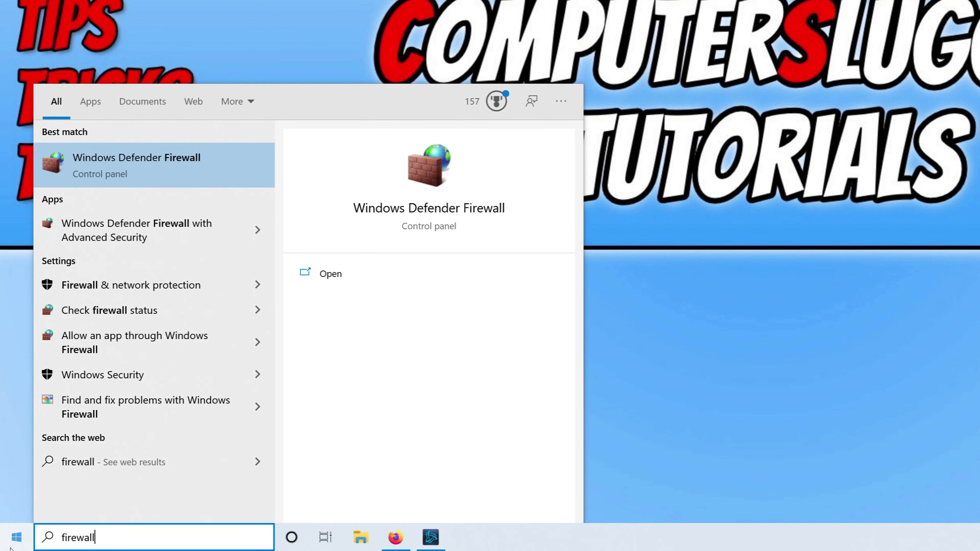
left_click(194, 156)
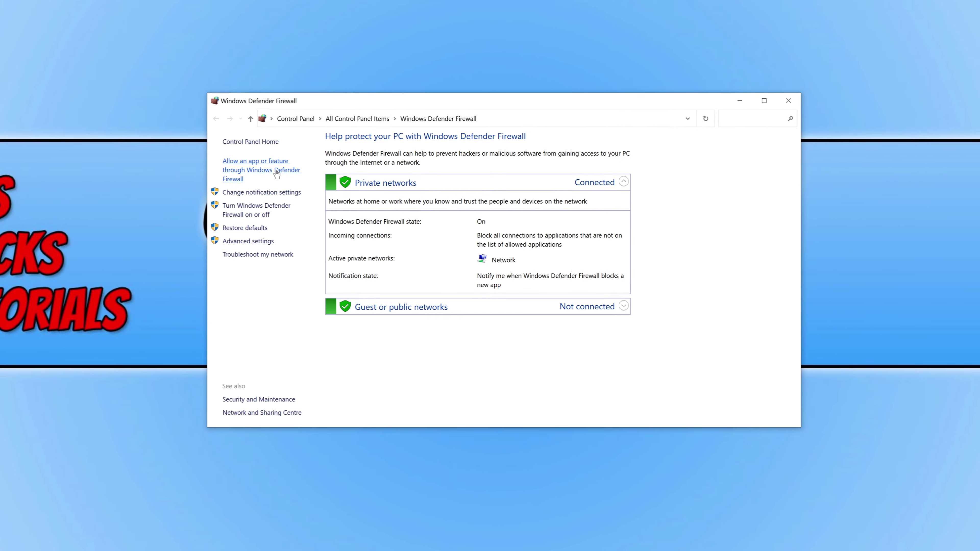
left_click(259, 183)
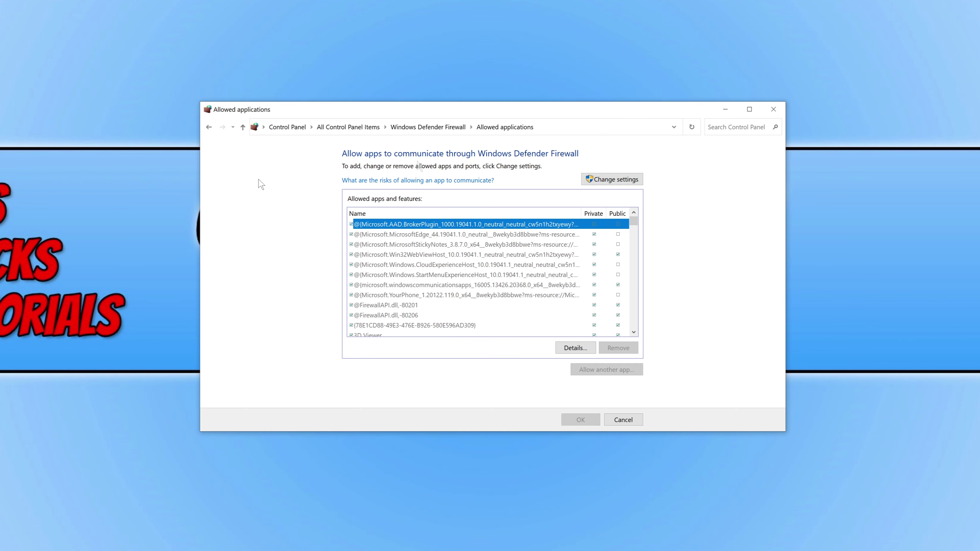
scroll(641, 232, "down", 8)
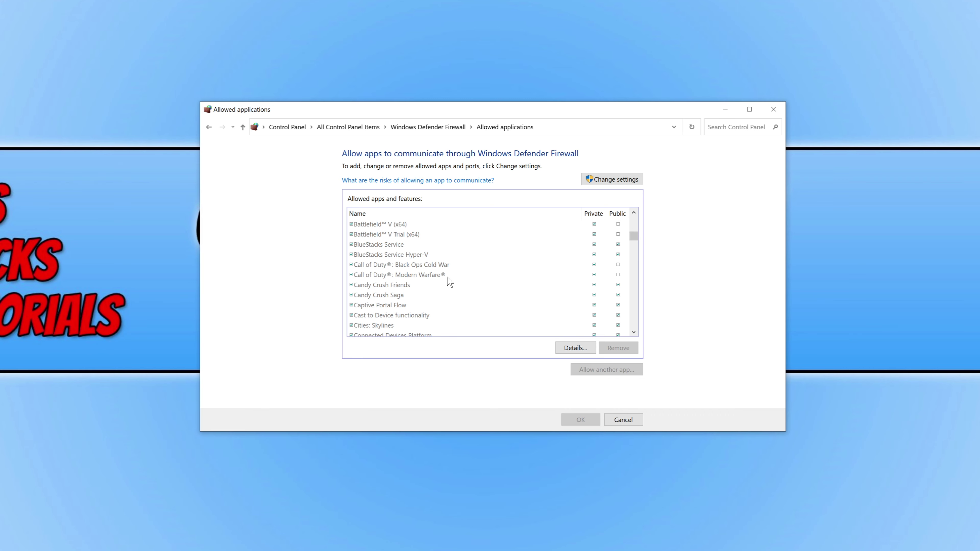
left_click(448, 265)
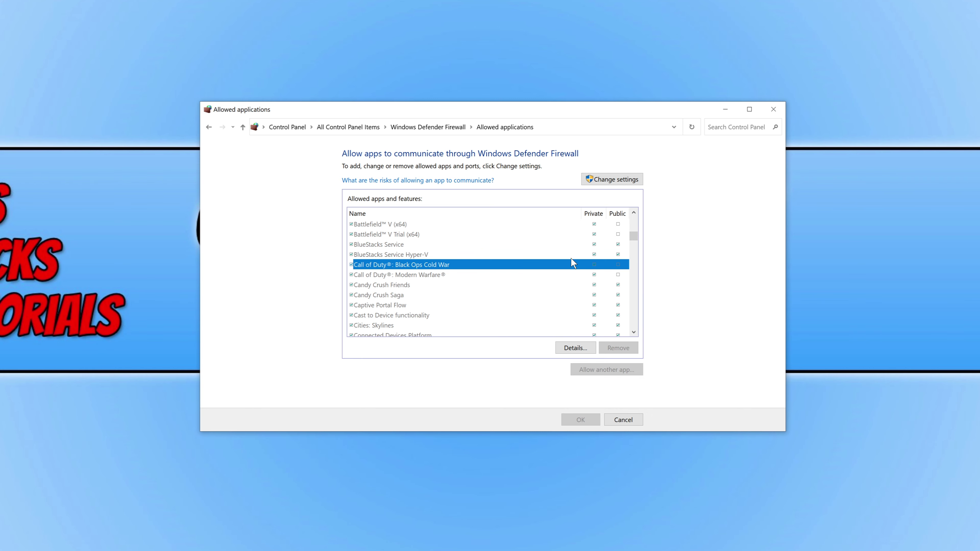
left_click(593, 255)
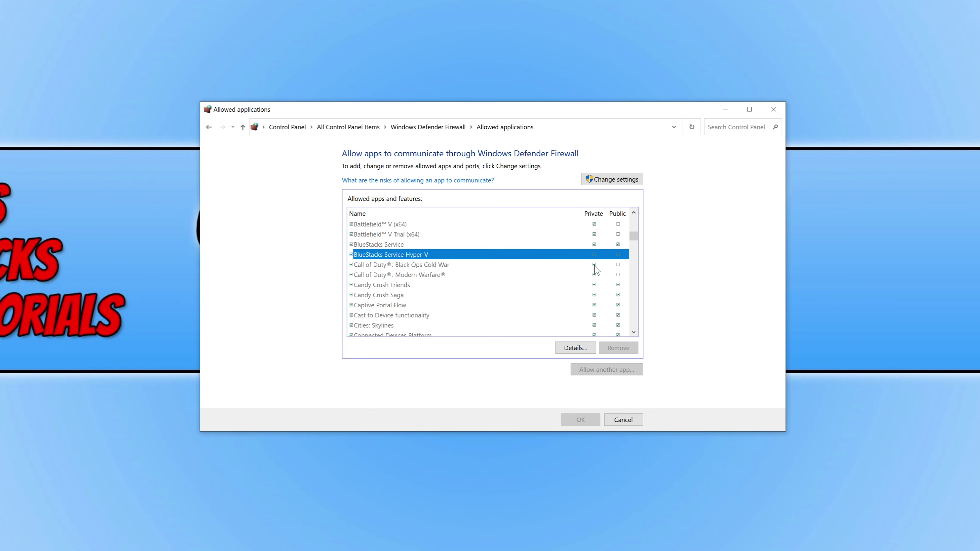
left_click(493, 264)
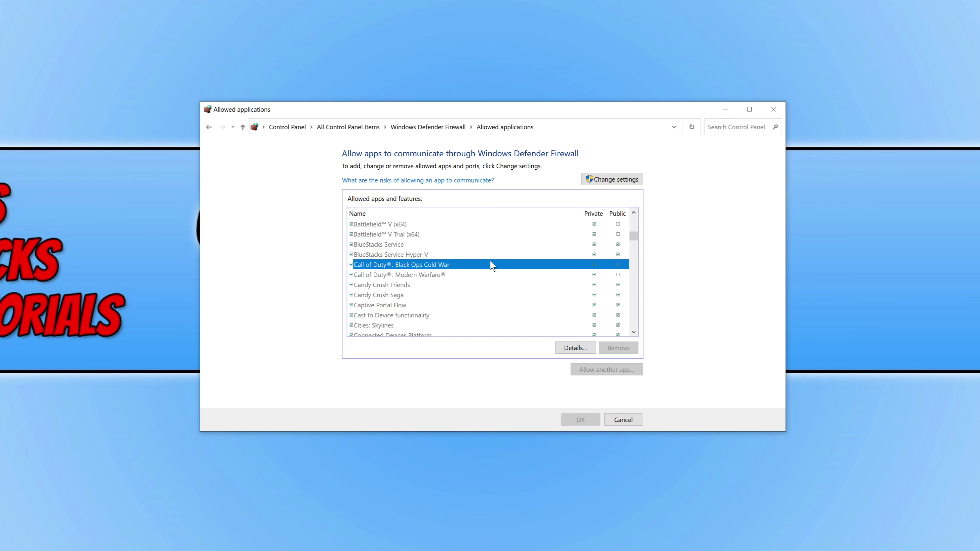
left_click(627, 181)
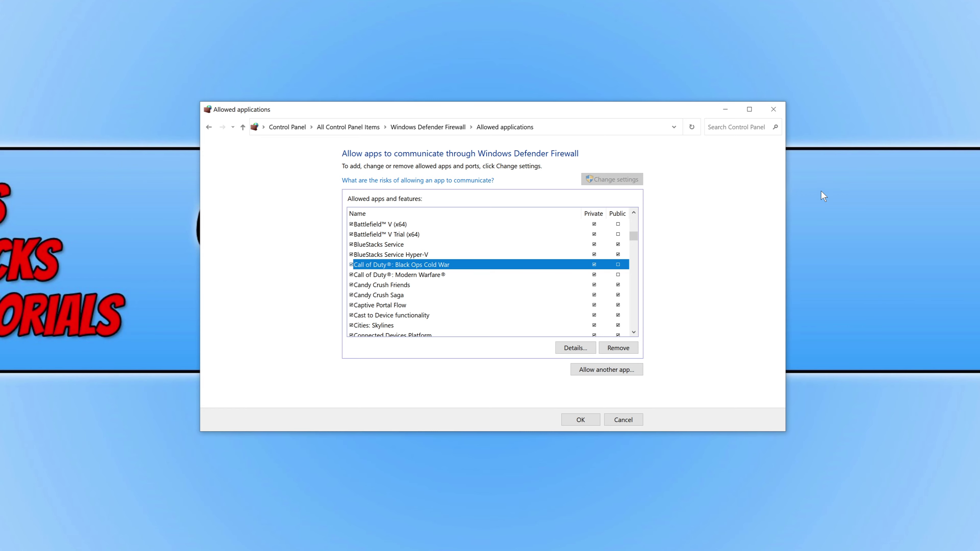
left_click(774, 112)
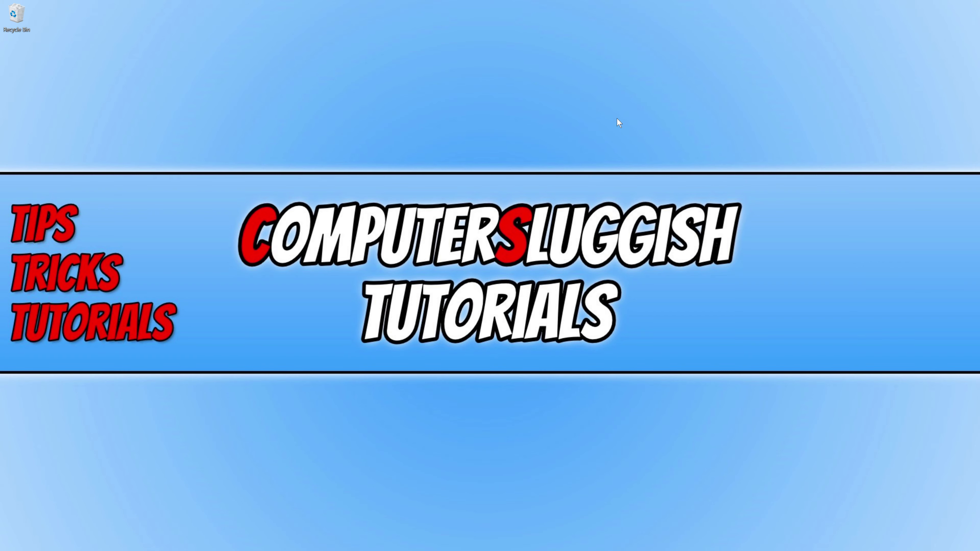
Switch Hardware-accelerated GPU scheduling Off under Display settings > Graphics settings.
right_click(363, 172)
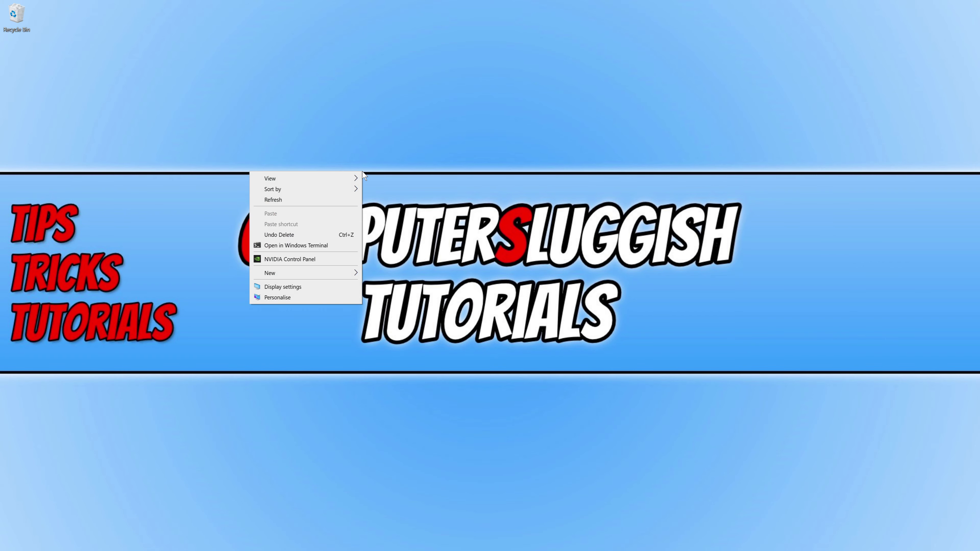
left_click(331, 287)
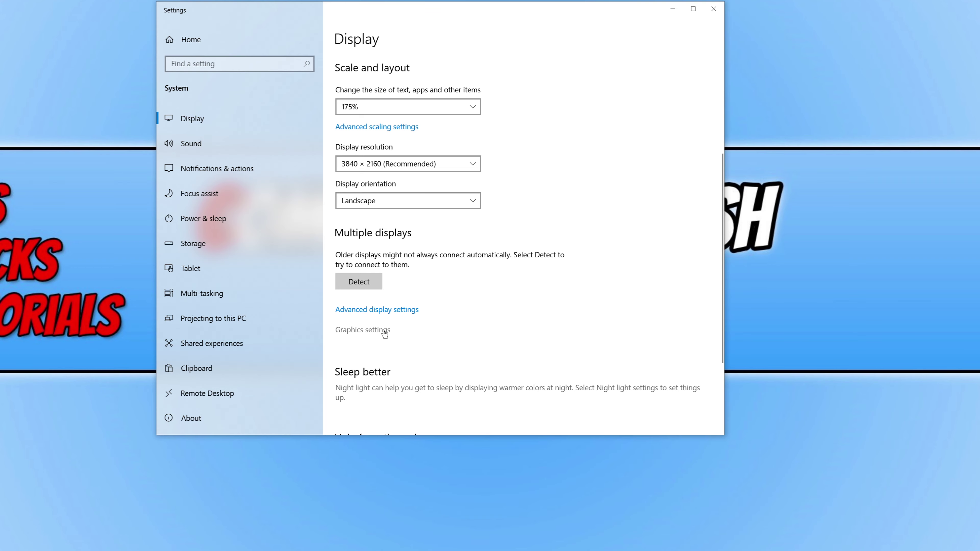
left_click(373, 332)
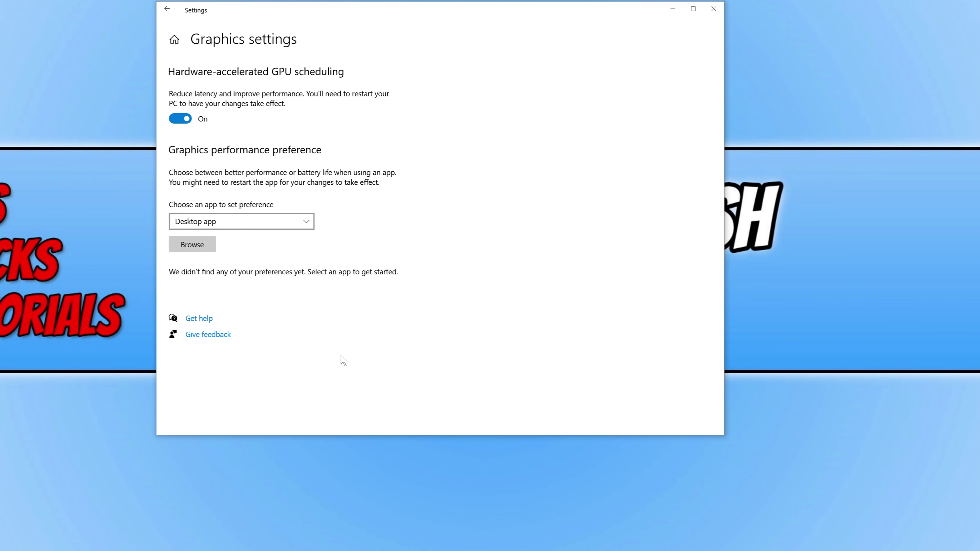
left_click(180, 119)
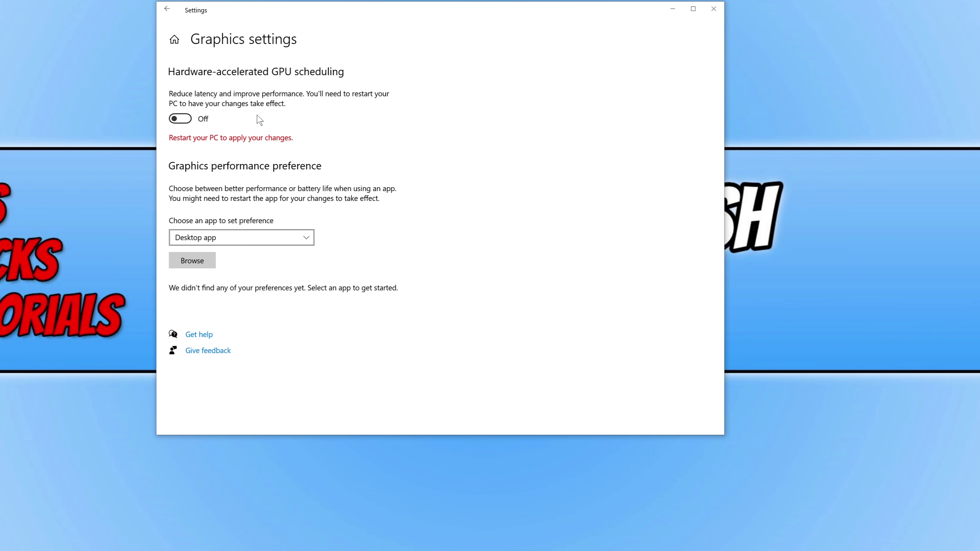